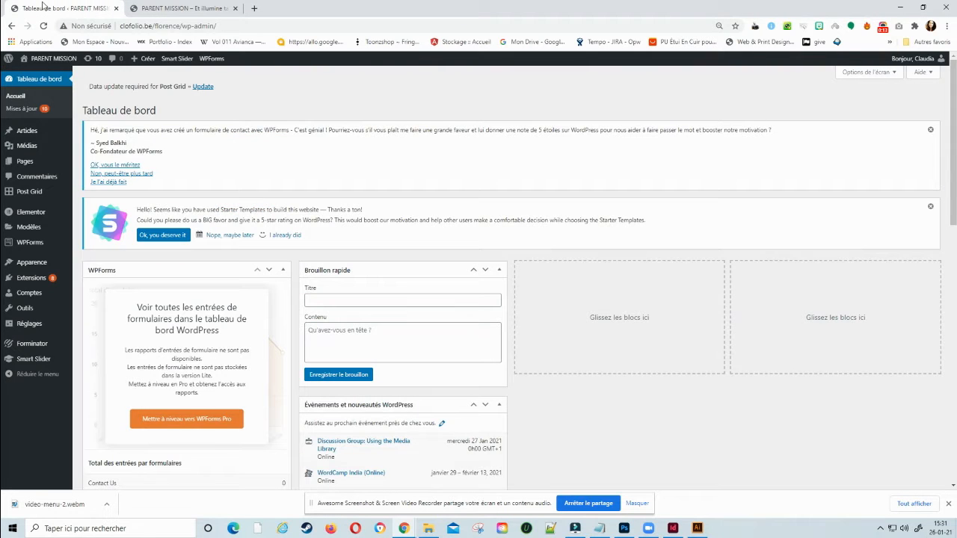
# Open the list of all pages and compare it with the navigation menu on the live site.
pyautogui.moveTo(34, 162)
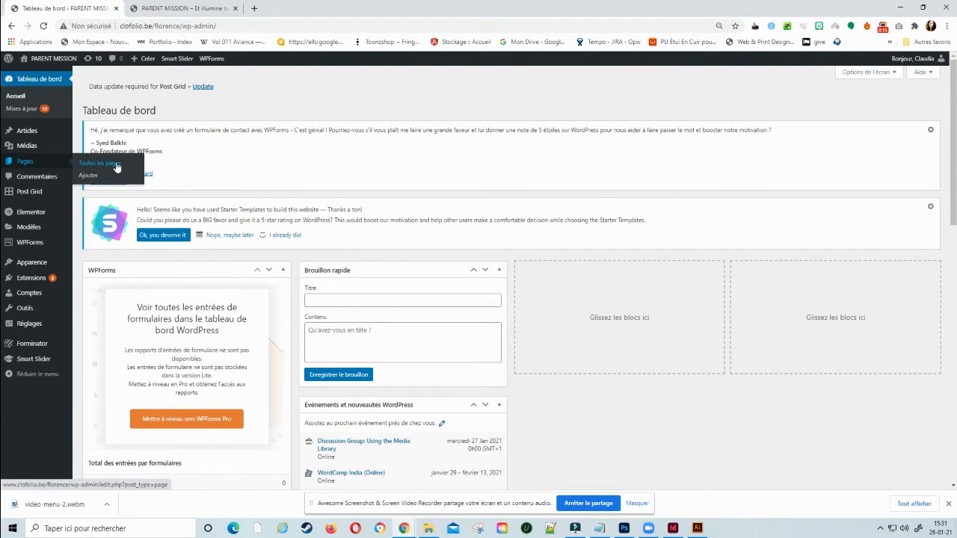
pyautogui.click(116, 166)
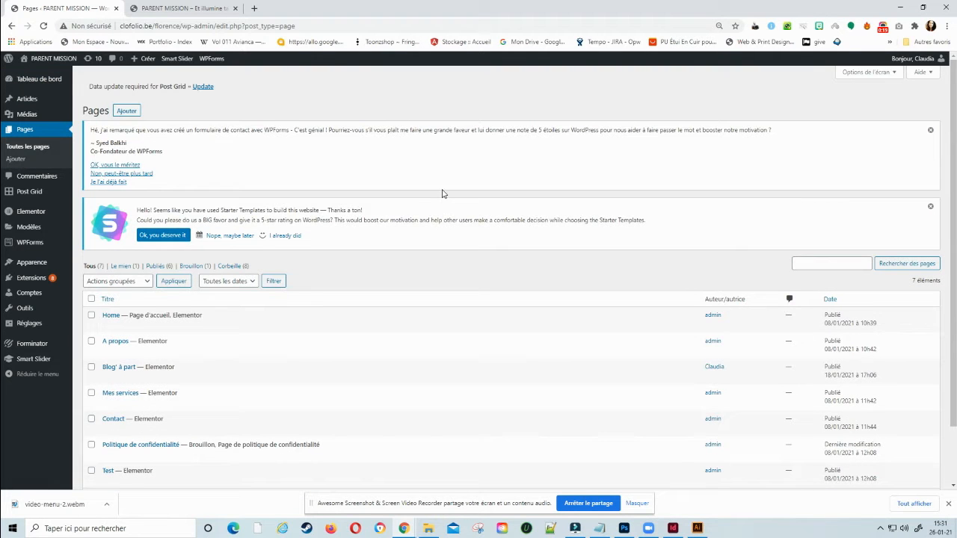
pyautogui.scroll(-2, 444, 197)
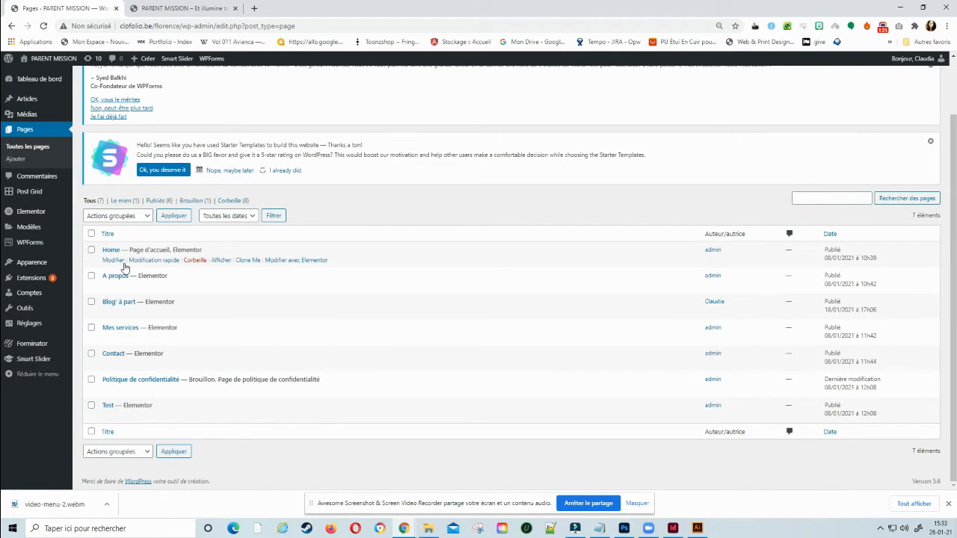
pyautogui.click(169, 9)
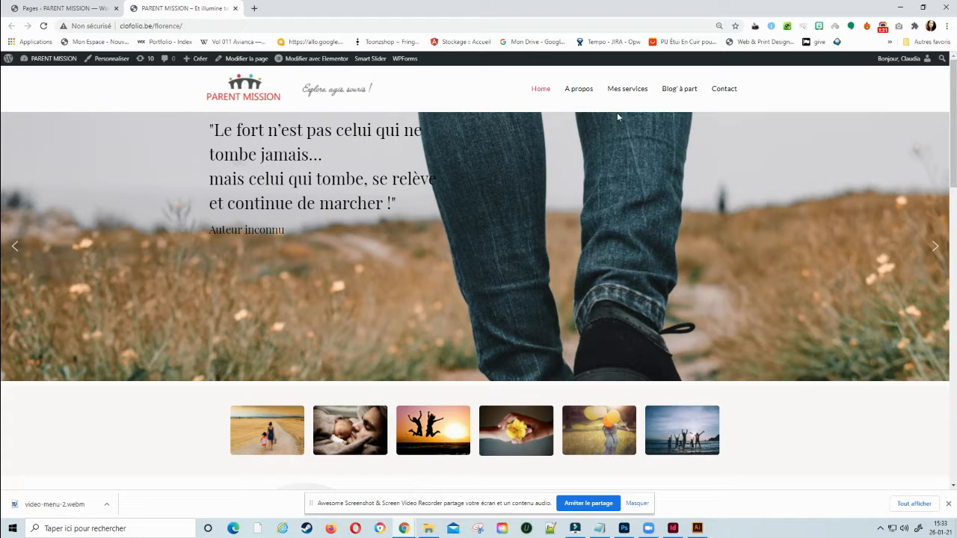
# Open the WordPress menu editor and compare the structure of Menu with the navigation on the live home page.
pyautogui.click(70, 9)
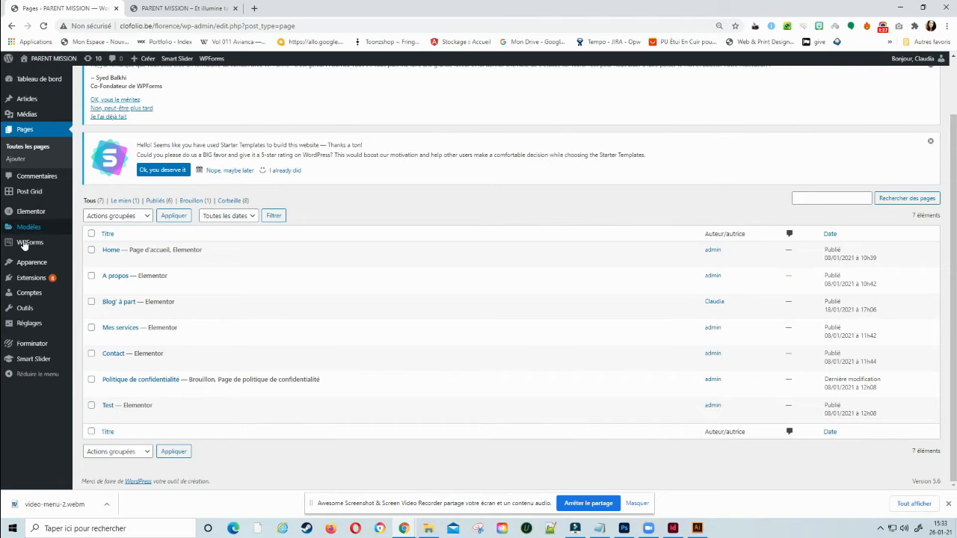
pyautogui.moveTo(30, 268)
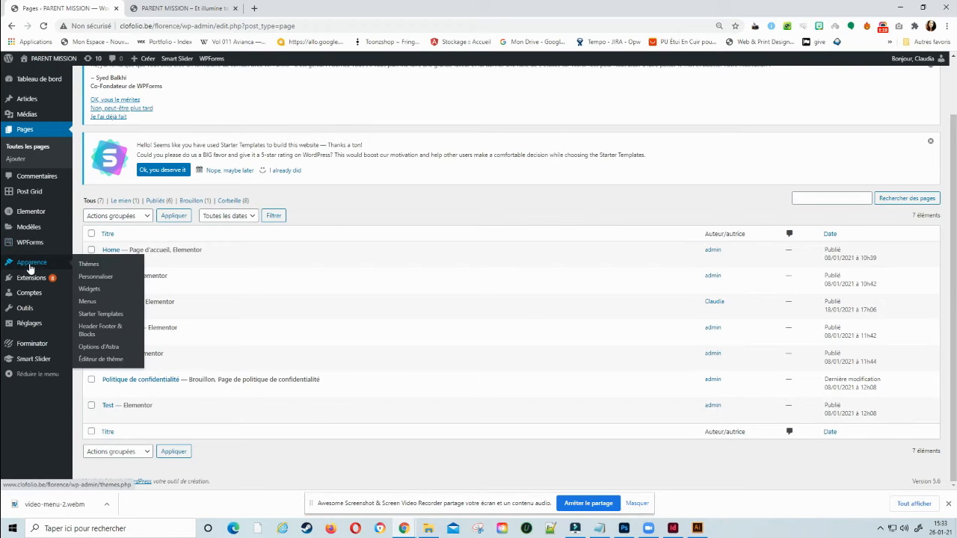
pyautogui.click(90, 302)
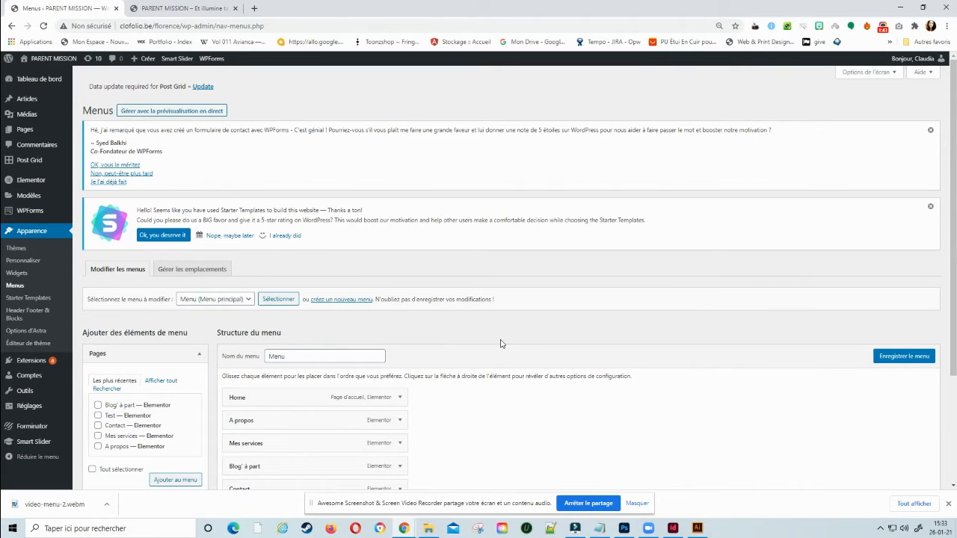
pyautogui.scroll(-1, 520, 327)
pyautogui.scroll(1, 519, 326)
pyautogui.scroll(-1, 524, 330)
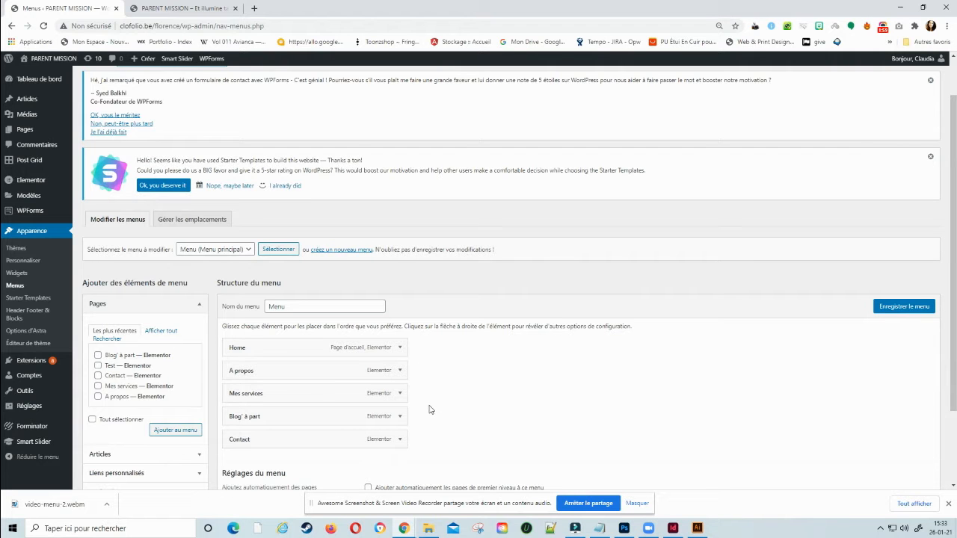
pyautogui.click(144, 10)
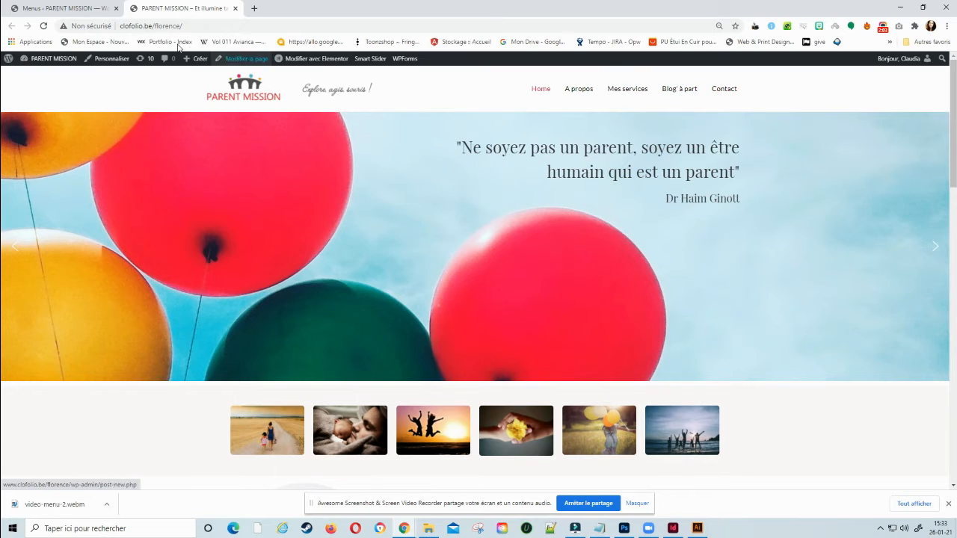
# List all available pages in the menu editor and add the Test page to Menu.
pyautogui.click(65, 8)
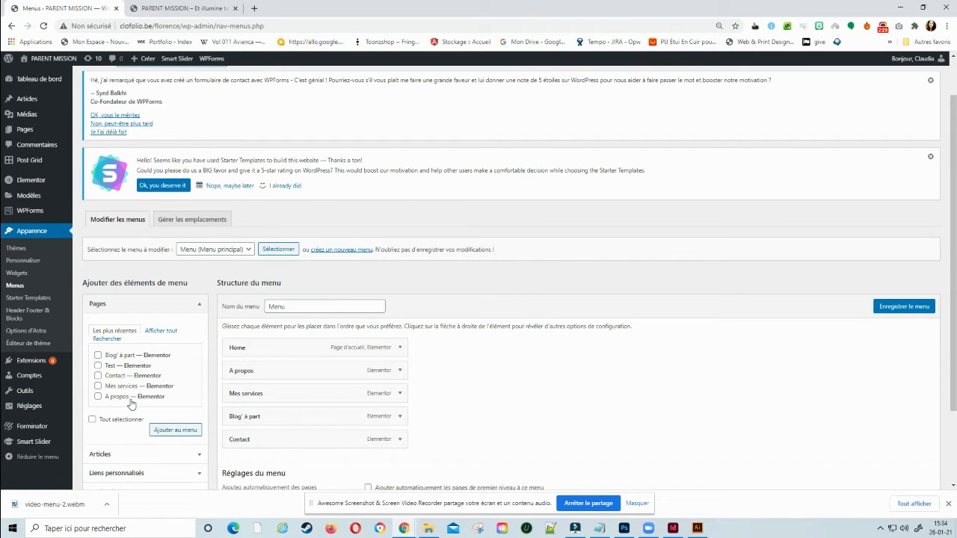
pyautogui.click(166, 333)
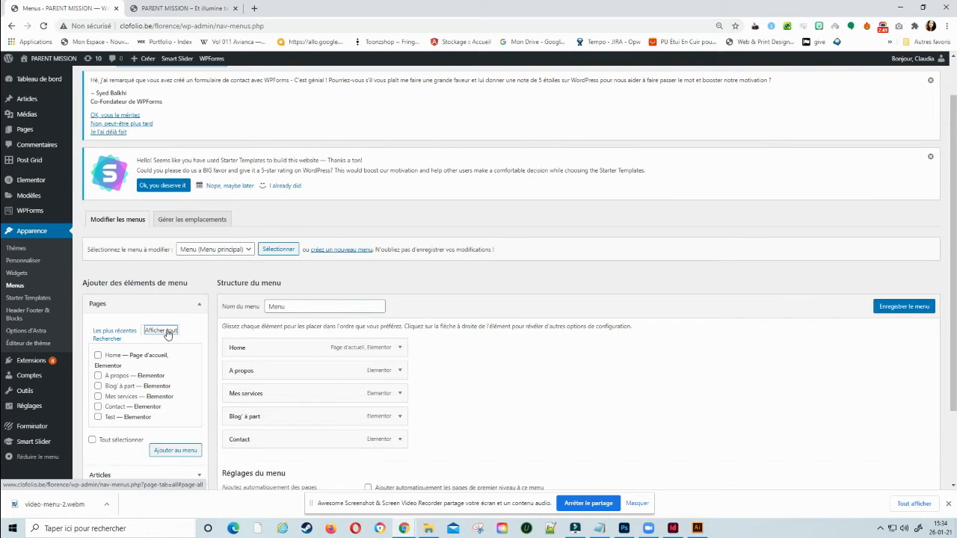
pyautogui.click(118, 334)
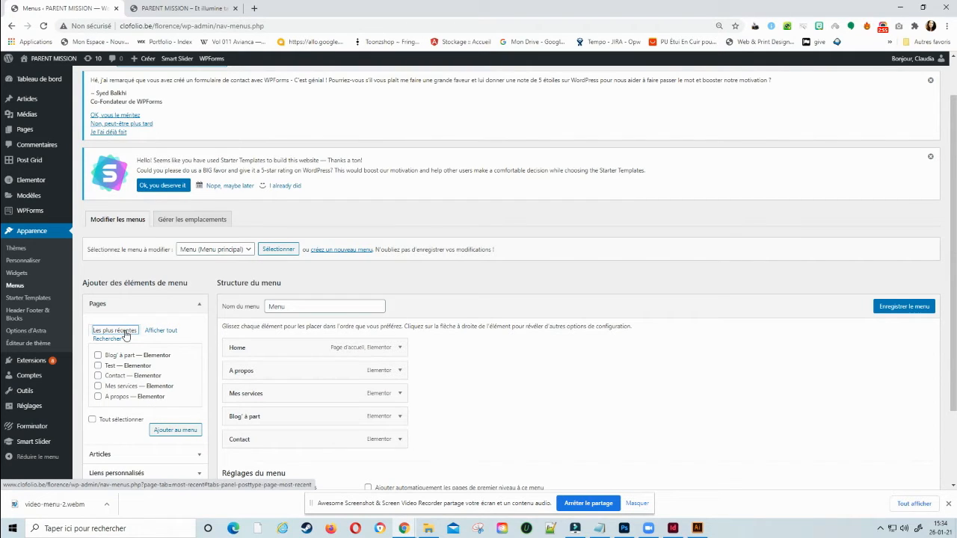
pyautogui.click(167, 334)
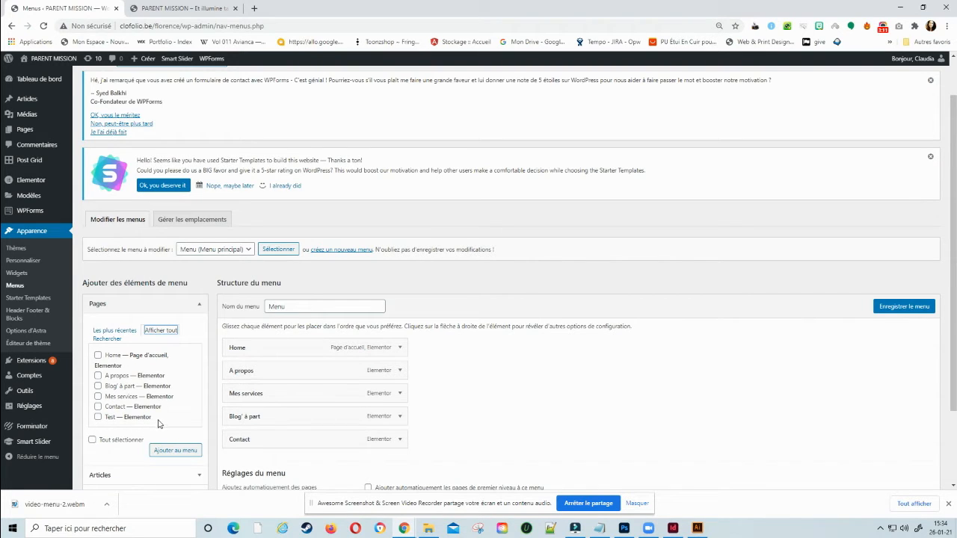
pyautogui.click(98, 417)
pyautogui.click(99, 405)
pyautogui.click(170, 452)
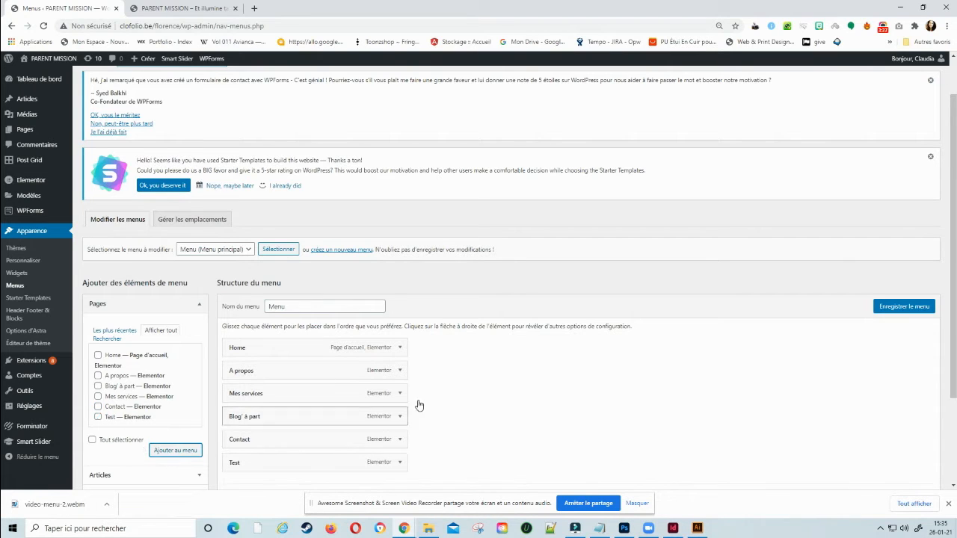
# Place the Test item between Mes services and Blog' à part in the menu structure and save the menu.
pyautogui.scroll(-1, 471, 343)
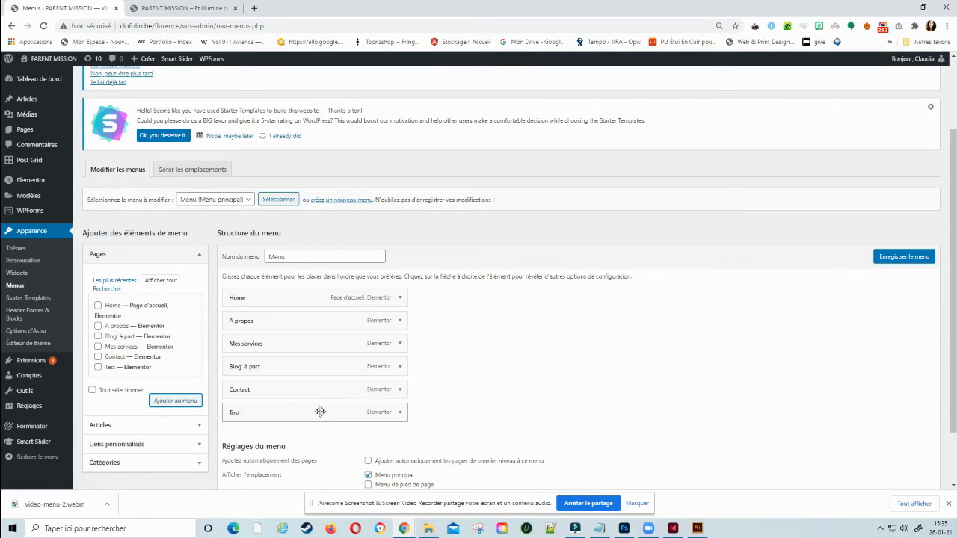
pyautogui.moveTo(322, 411); pyautogui.dragTo(319, 364)
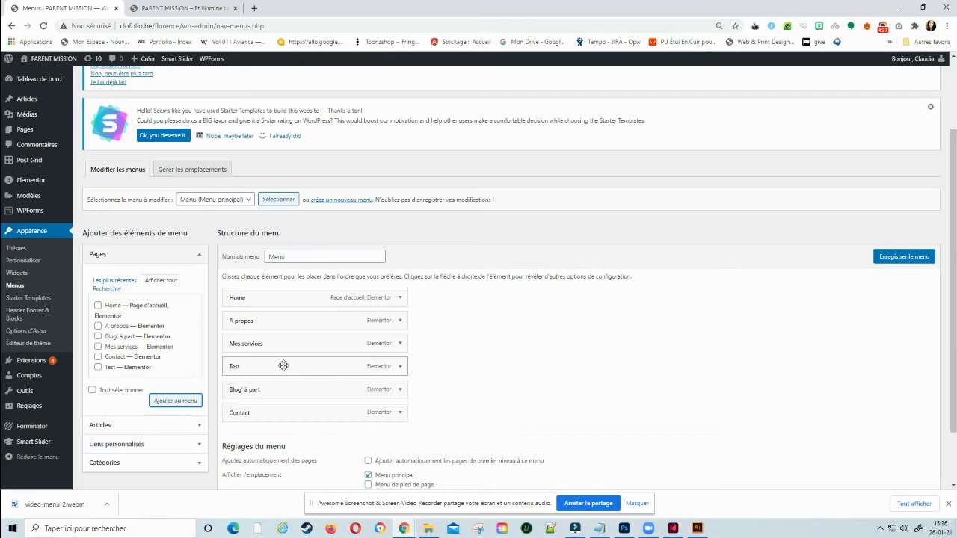
pyautogui.click(901, 259)
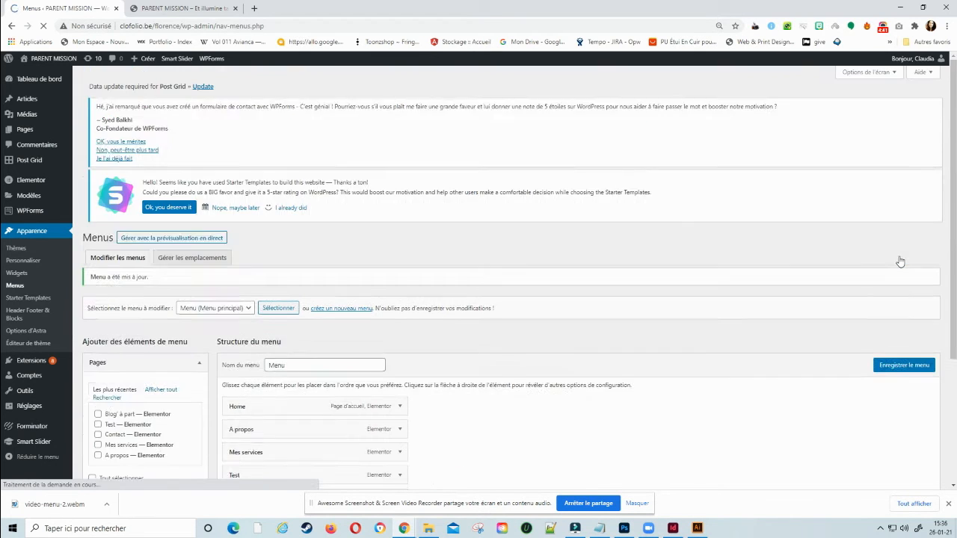
# Reload the live home page to check the order of the items in its navigation menu.
pyautogui.scroll(-3, 899, 261)
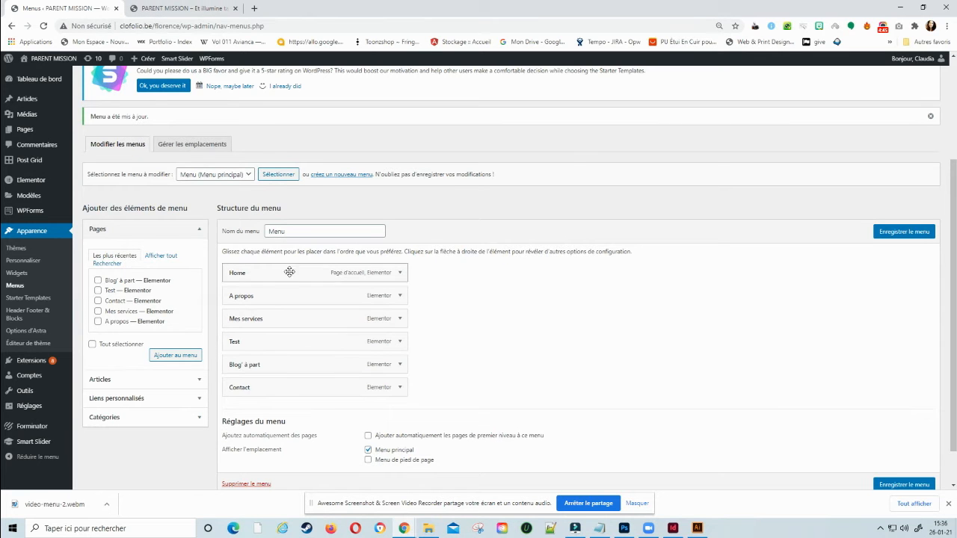
pyautogui.click(155, 9)
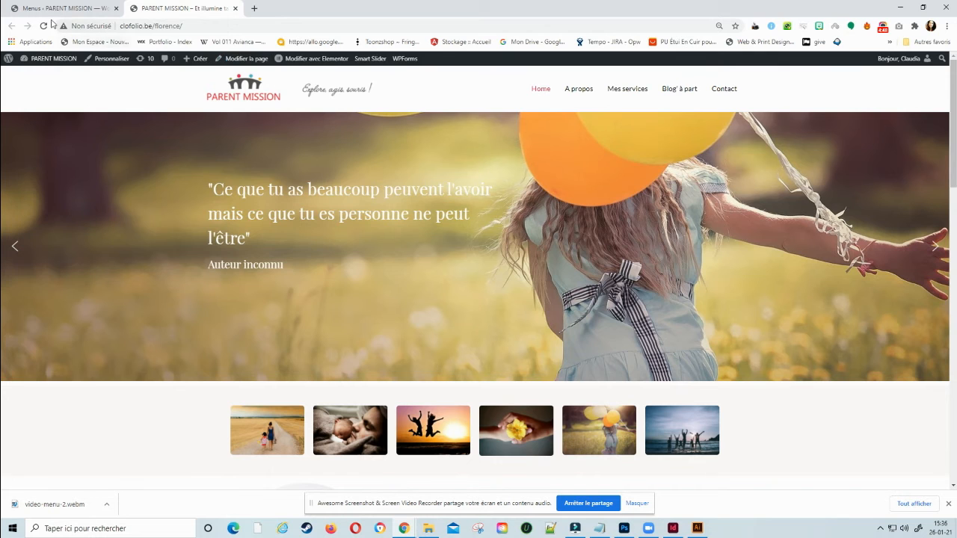
pyautogui.click(44, 28)
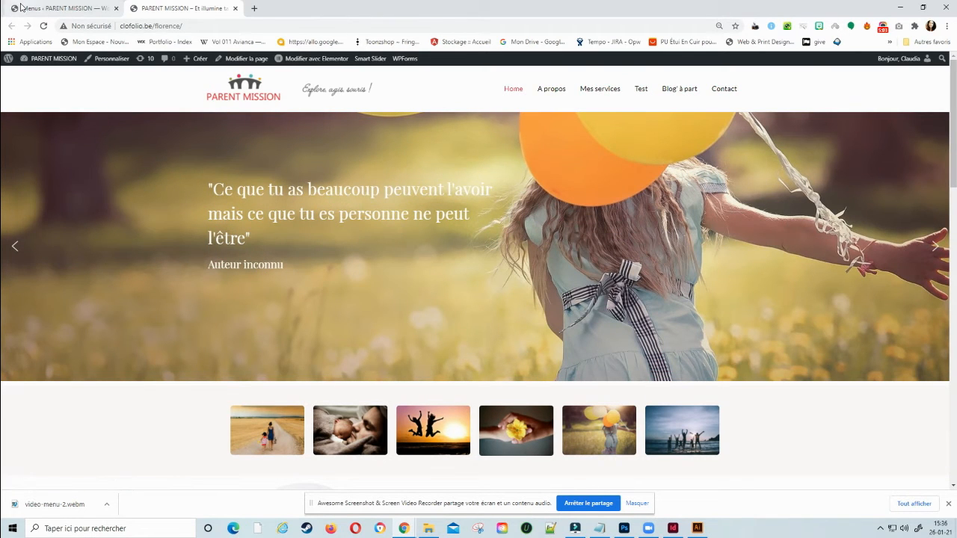
# Return to the menu editor, nest the Test item as a sub-item of Mes services and save the menu.
pyautogui.click(50, 8)
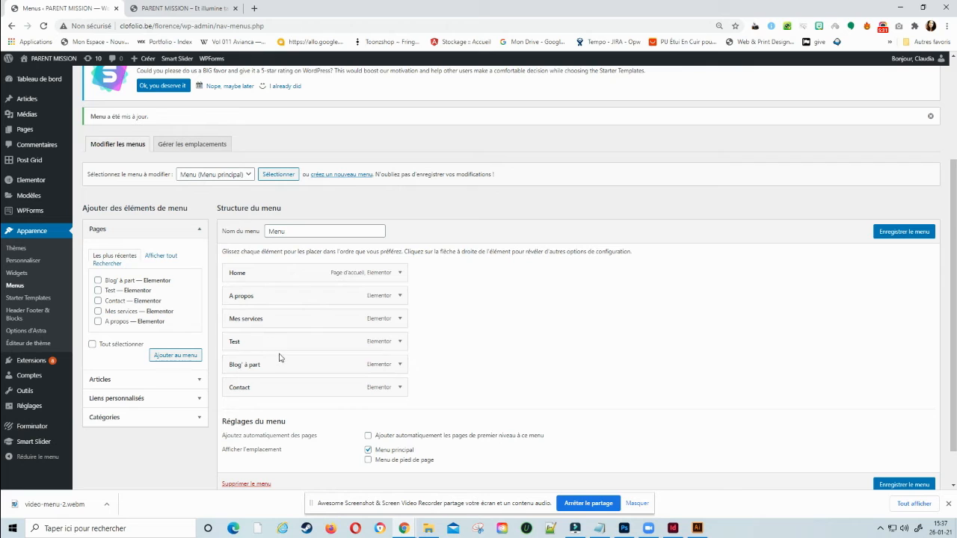
pyautogui.moveTo(276, 343); pyautogui.dragTo(293, 342)
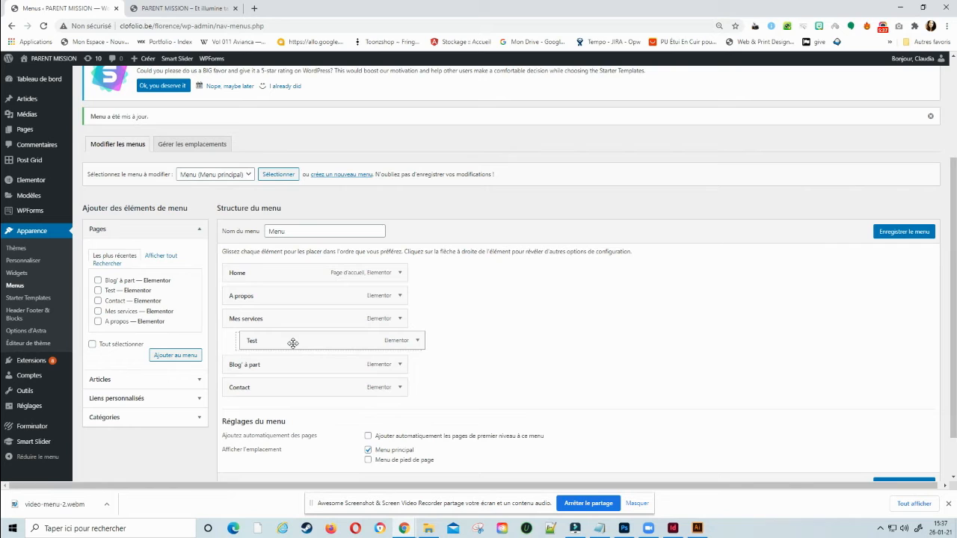
pyautogui.moveTo(293, 342); pyautogui.dragTo(301, 343)
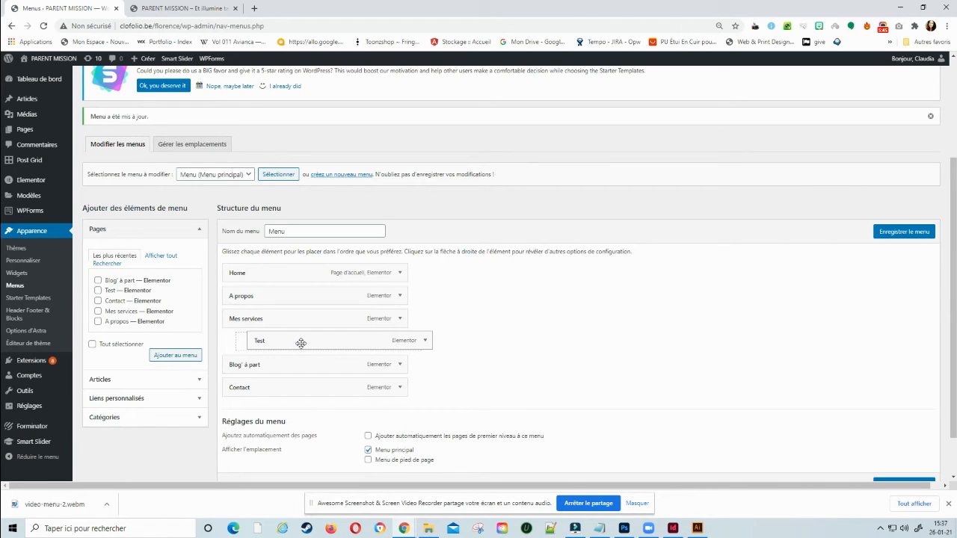
pyautogui.moveTo(301, 343); pyautogui.dragTo(300, 343)
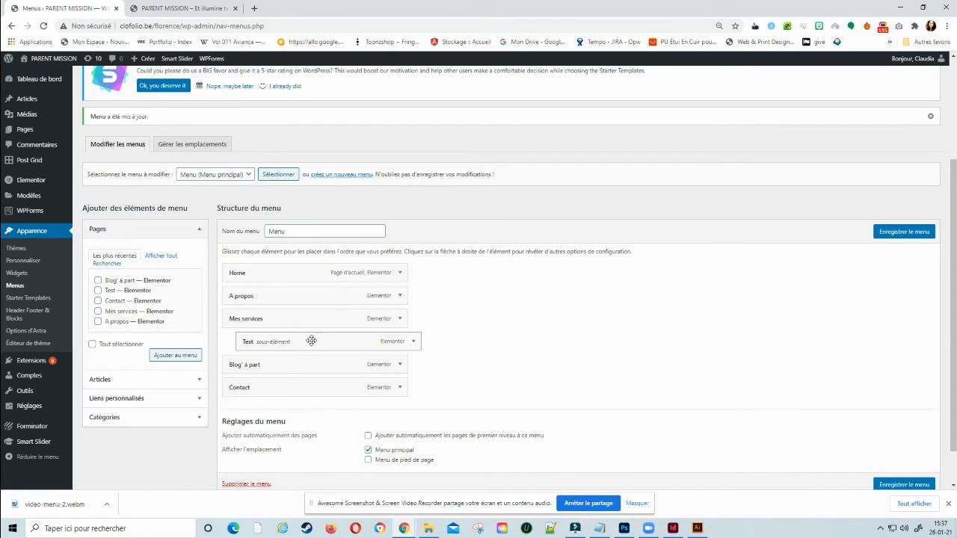
pyautogui.click(902, 233)
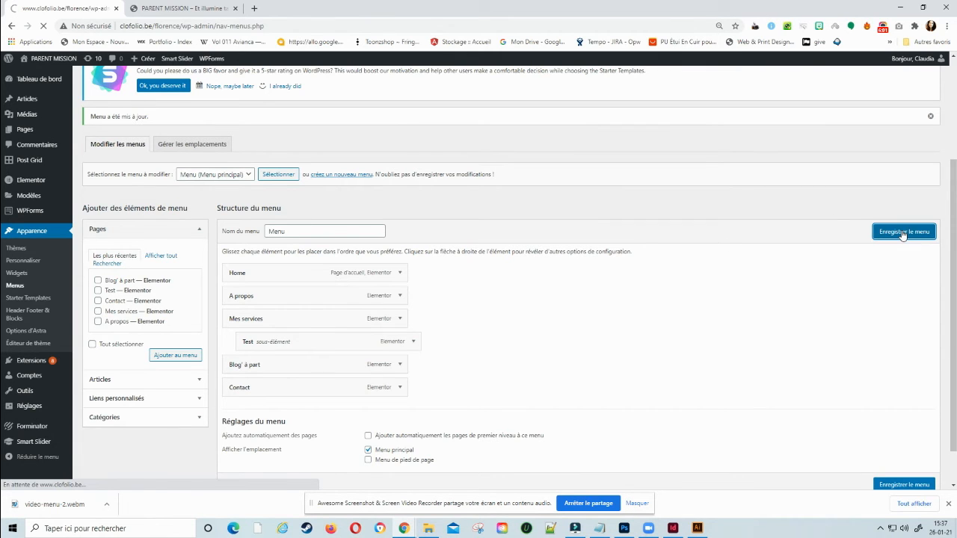
# Reload the live home page and check the submenu under Mes services.
pyautogui.scroll(-2, 891, 244)
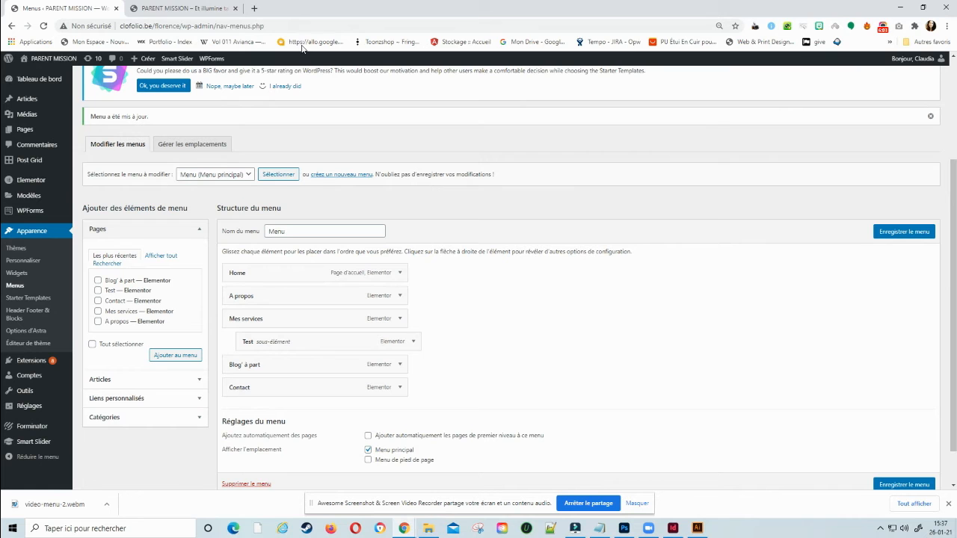
pyautogui.click(163, 8)
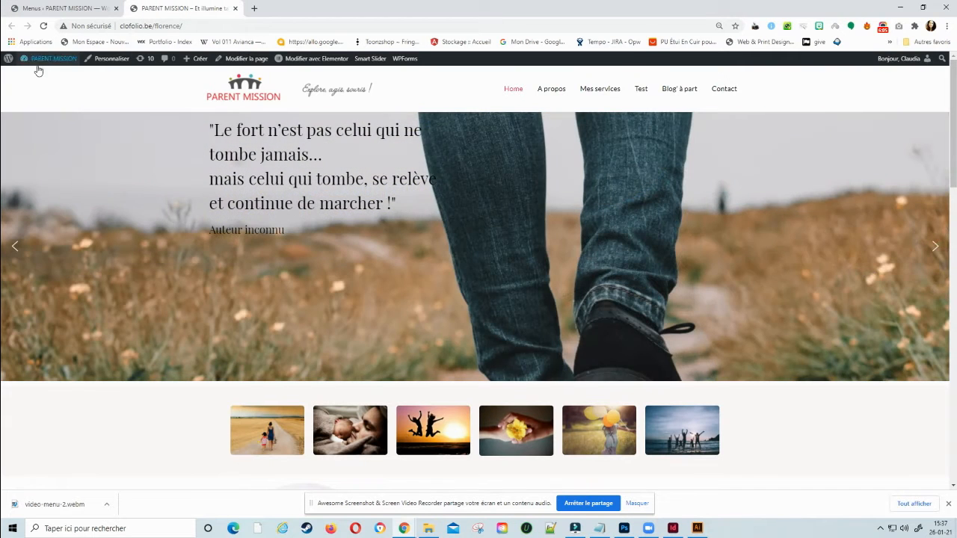
pyautogui.click(43, 27)
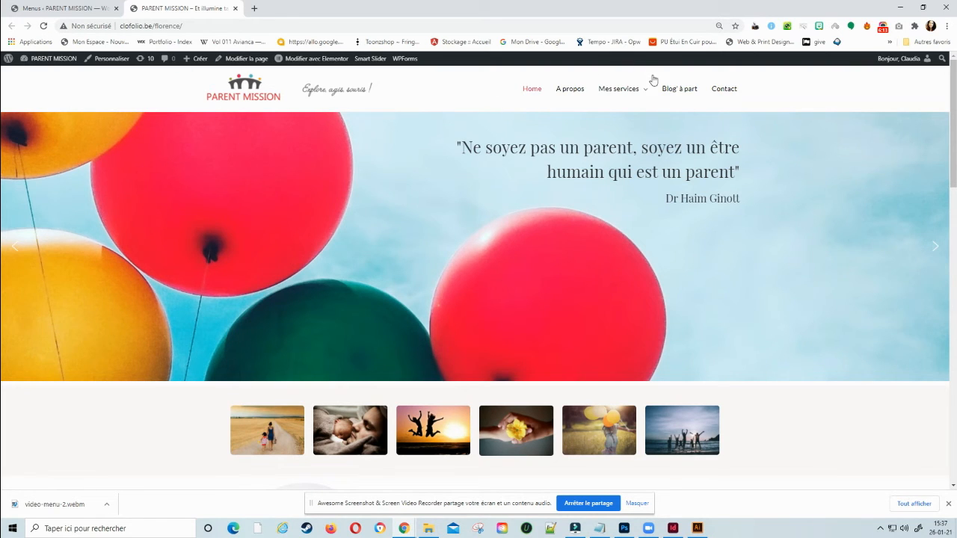
pyautogui.moveTo(649, 103)
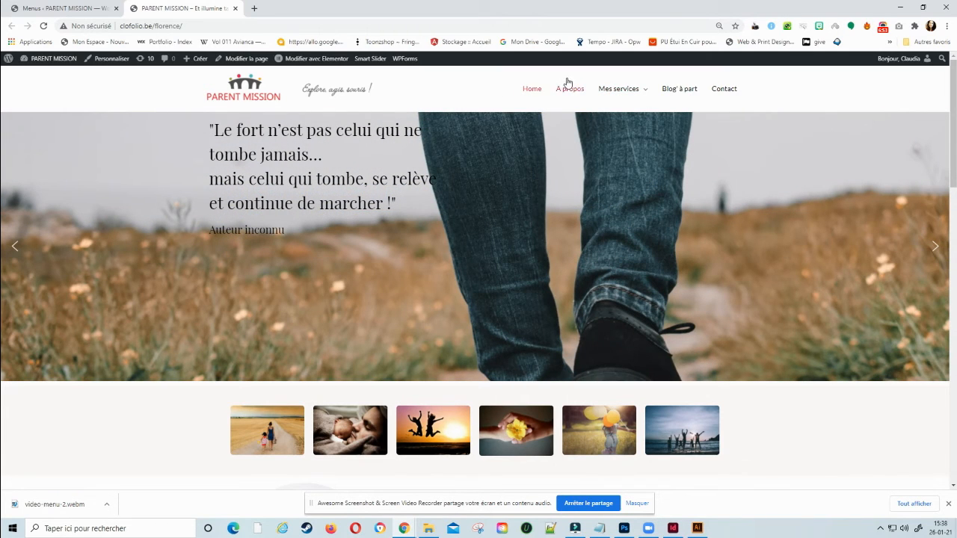
# Return to the menu editor and move the Test sub-item back to the top level, directly after Mes services.
pyautogui.click(87, 9)
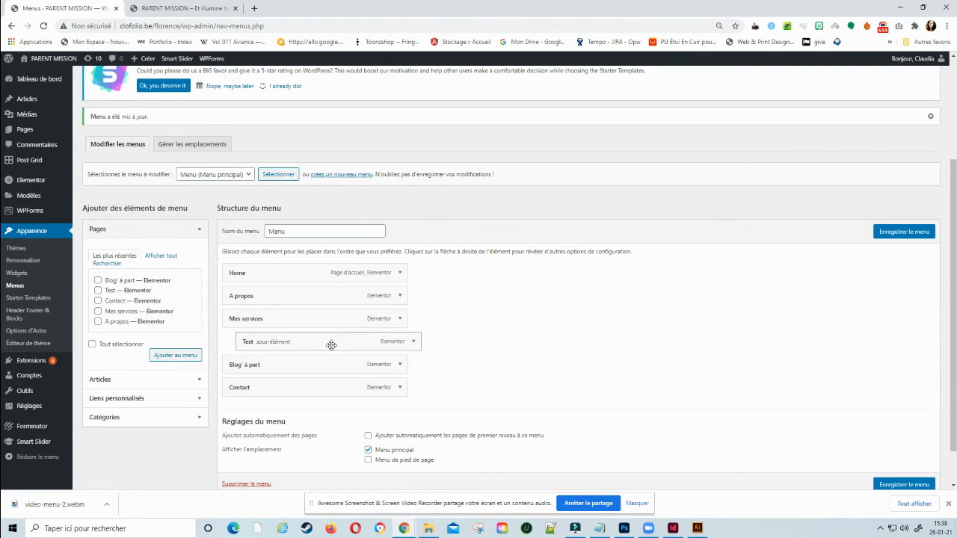
pyautogui.moveTo(331, 344); pyautogui.dragTo(319, 344)
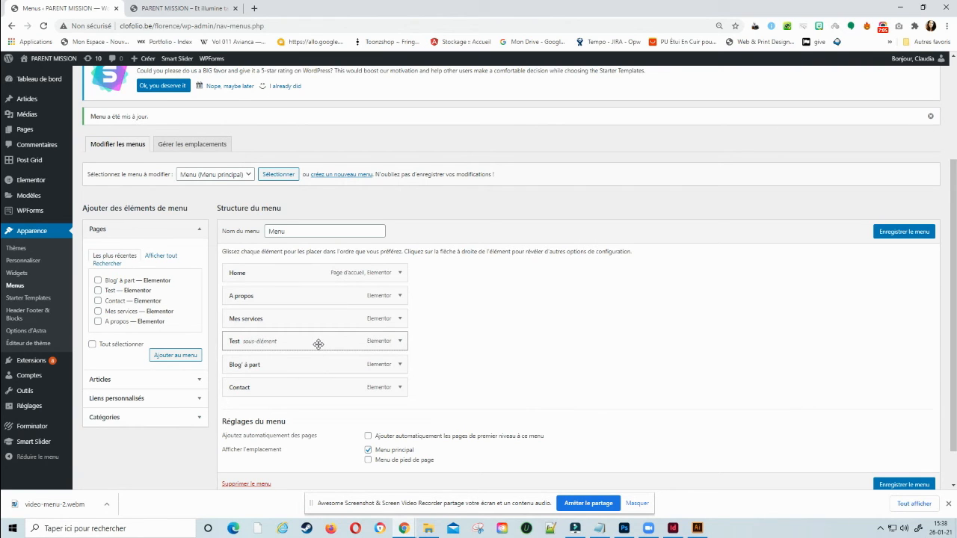
pyautogui.moveTo(318, 345); pyautogui.dragTo(319, 344)
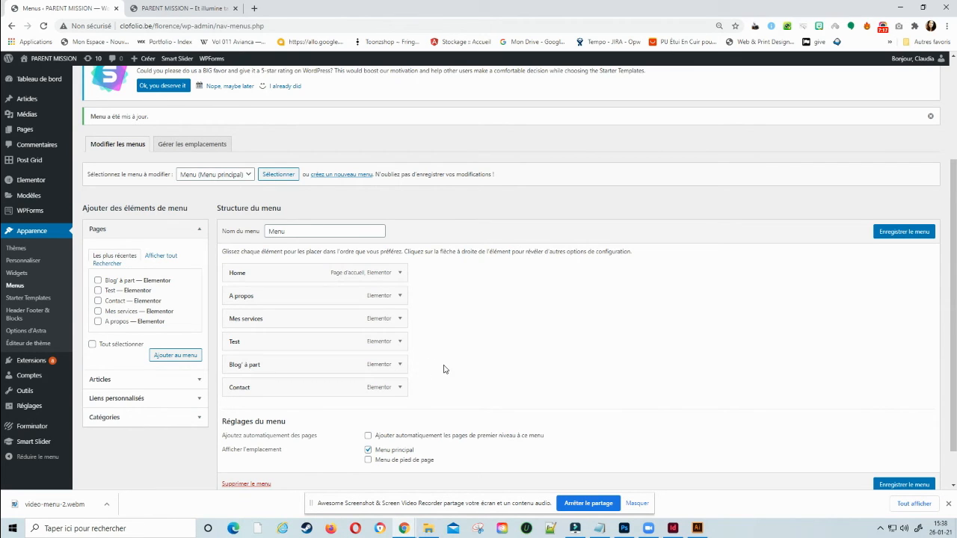
# Expand the Test item's settings and remove the item from the menu.
pyautogui.click(400, 342)
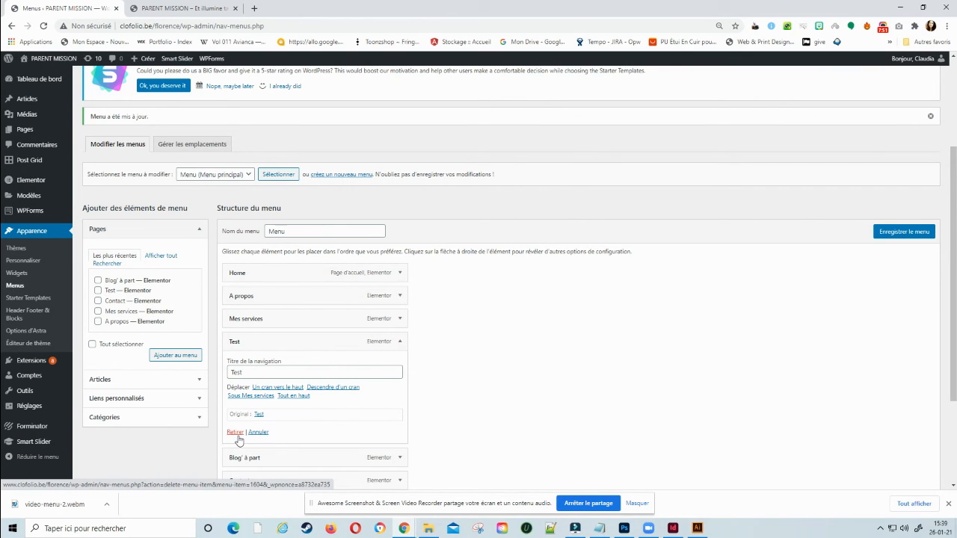
pyautogui.moveTo(49, 135)
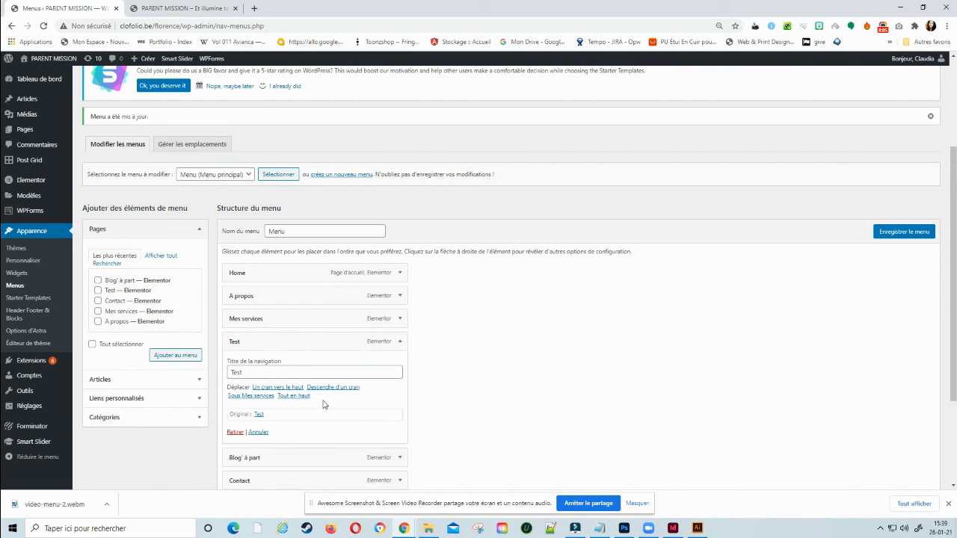
pyautogui.click(235, 433)
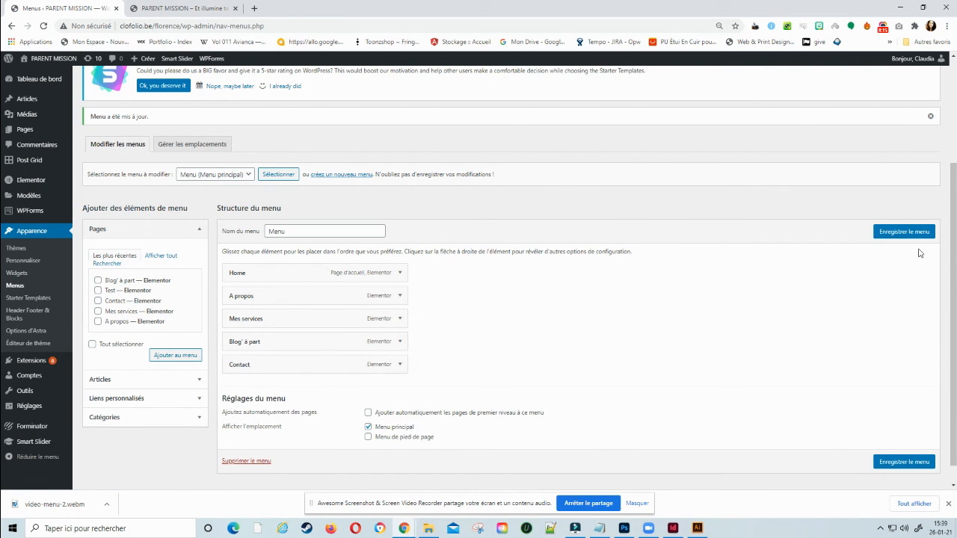
# Save the menu without the Test item and reload the live home page to check its navigation.
pyautogui.click(911, 235)
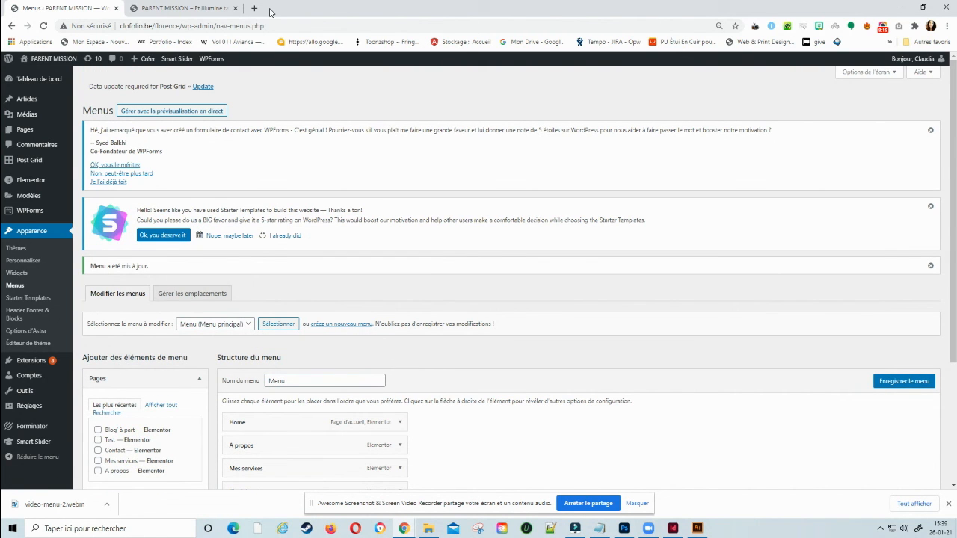
pyautogui.click(180, 7)
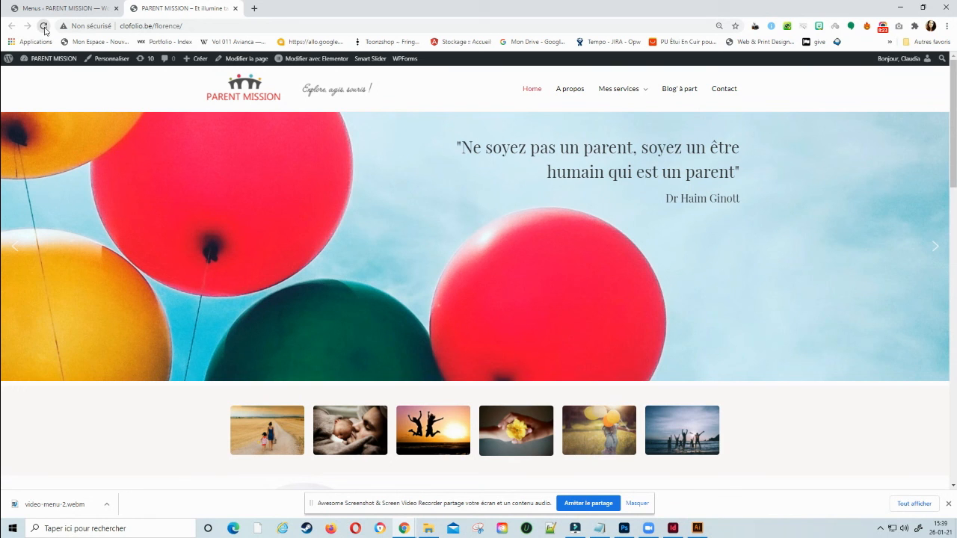
pyautogui.click(44, 27)
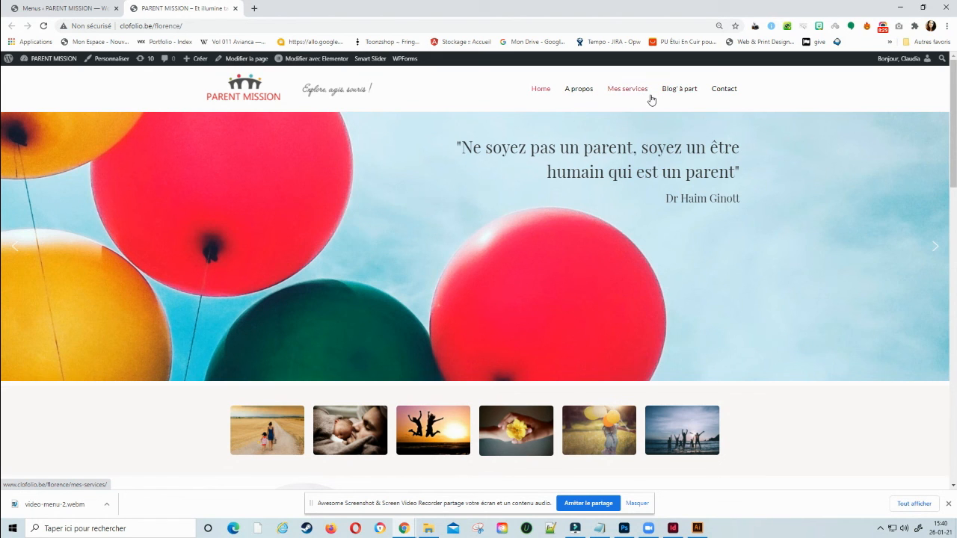
# Test the A propos and Mes services links in the live site's navigation, and return to the menu structure in the editor.
pyautogui.click(578, 93)
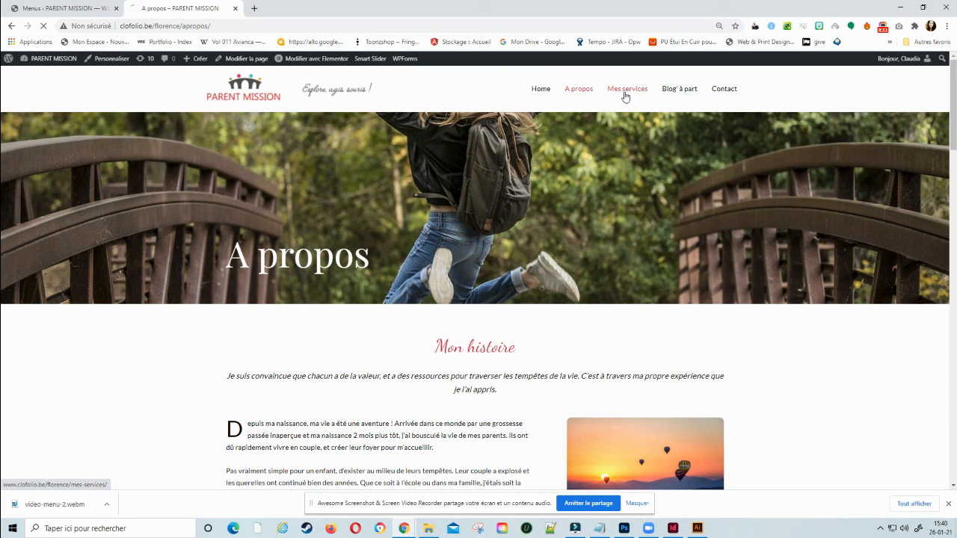
pyautogui.click(625, 93)
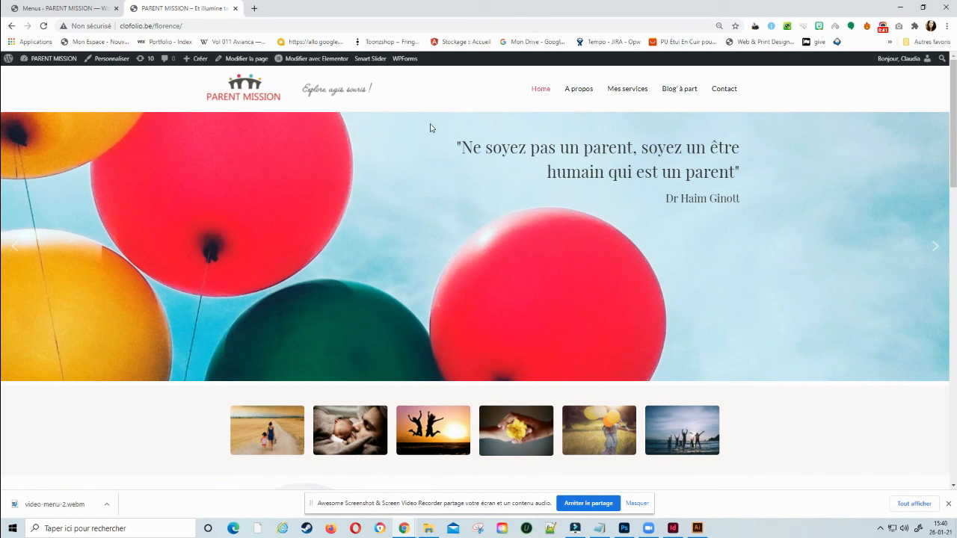
pyautogui.click(80, 9)
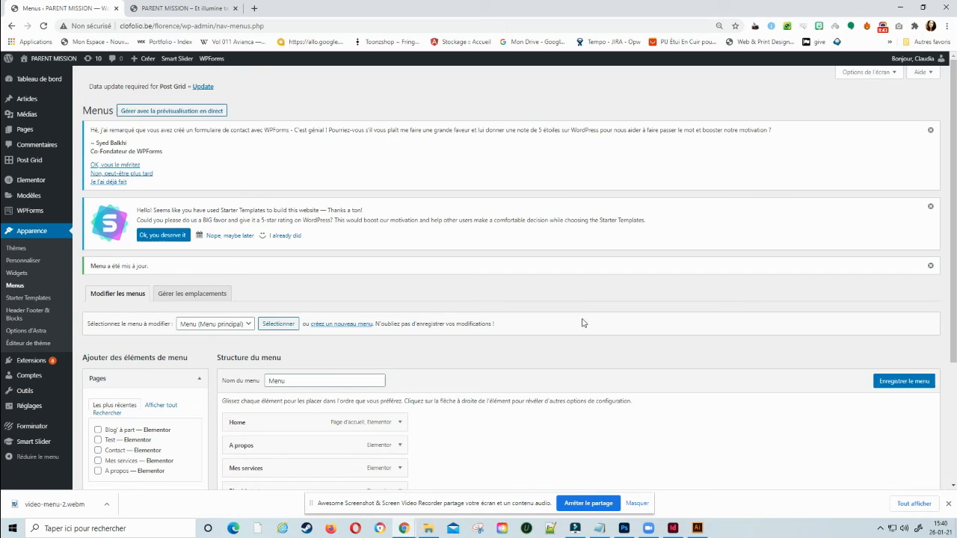
pyautogui.scroll(-2, 587, 308)
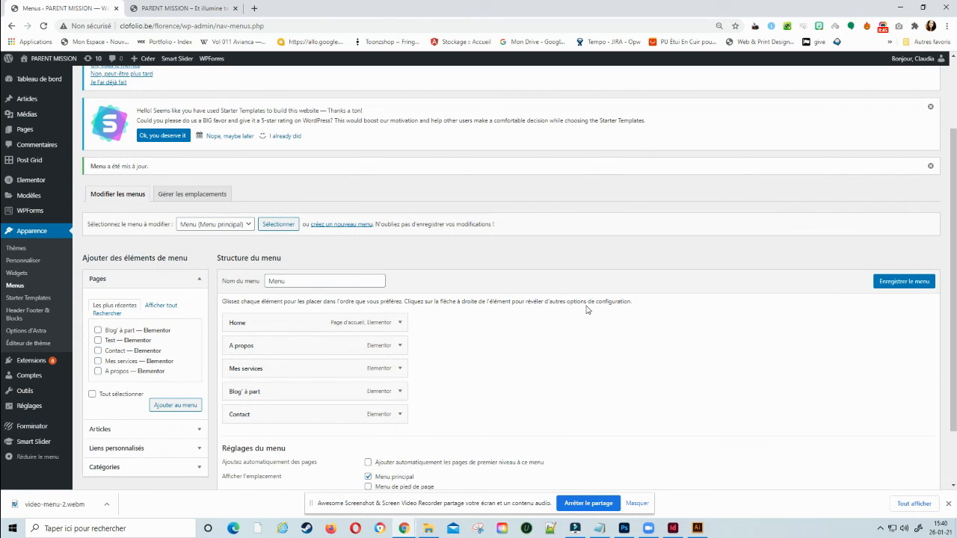